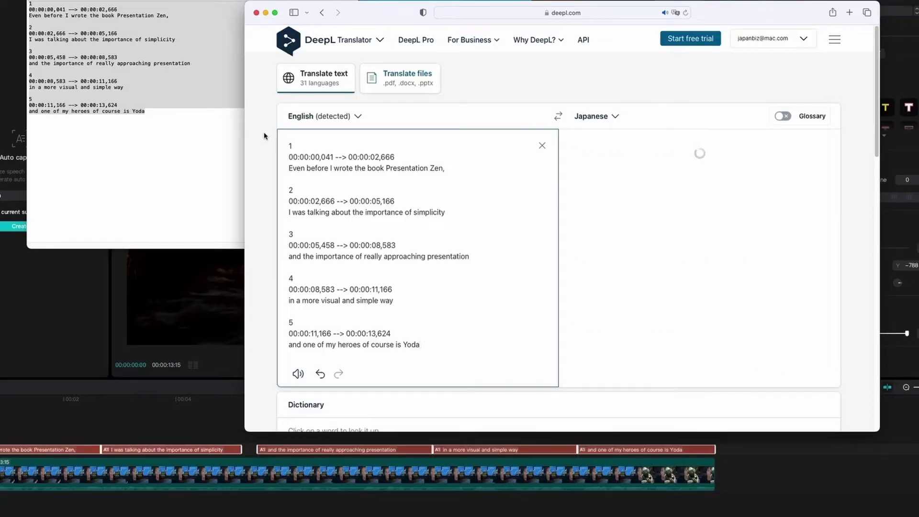
# Select the Japanese translation text.
pyautogui.moveTo(574, 143); pyautogui.dragTo(734, 361)
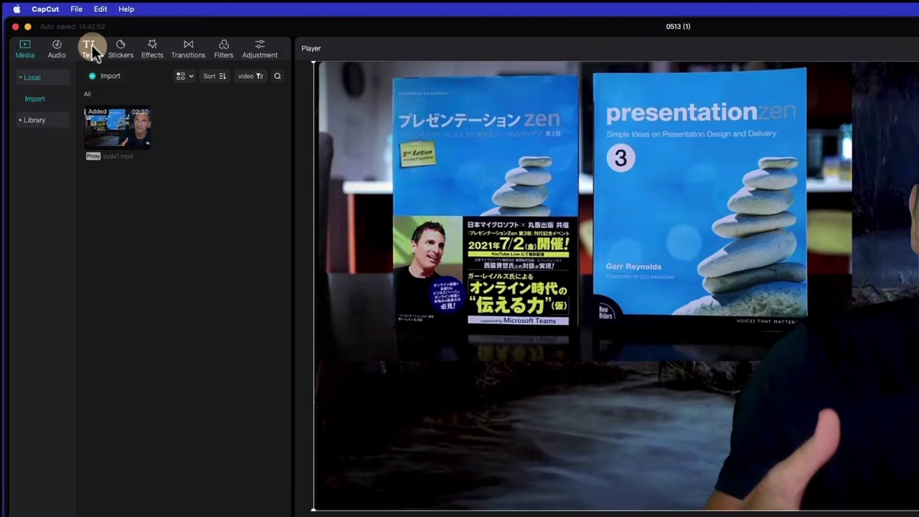
# Run Auto captions in English to create five caption clips from the speech.
pyautogui.click(56, 28)
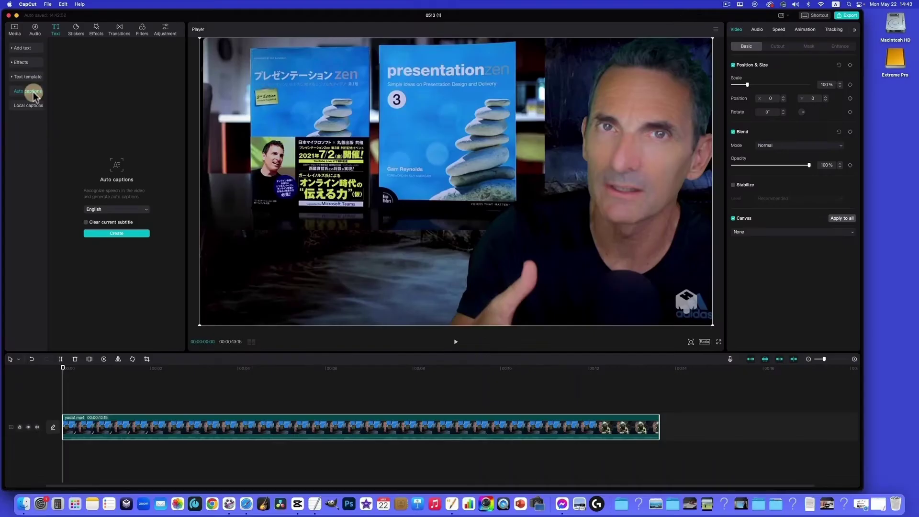
pyautogui.click(209, 369)
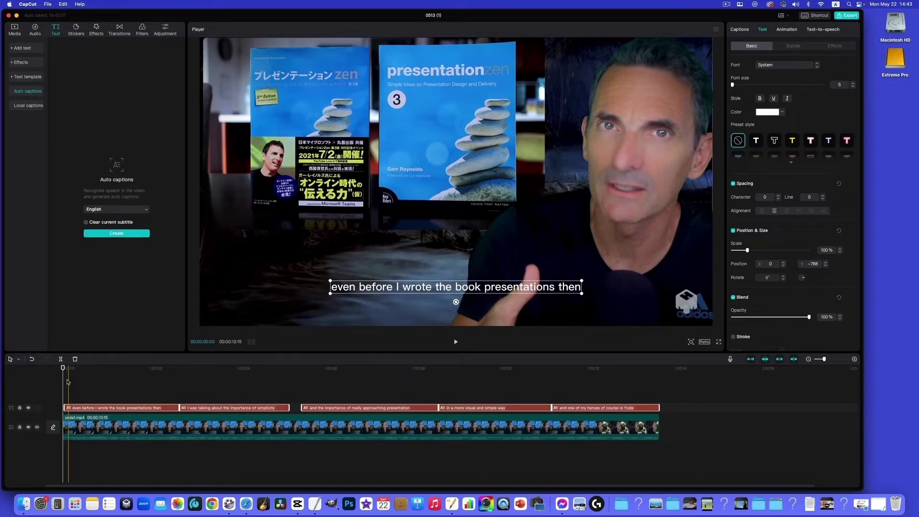
# Select the first caption and capitalise its opening word to 'Even'.
pyautogui.click(75, 409)
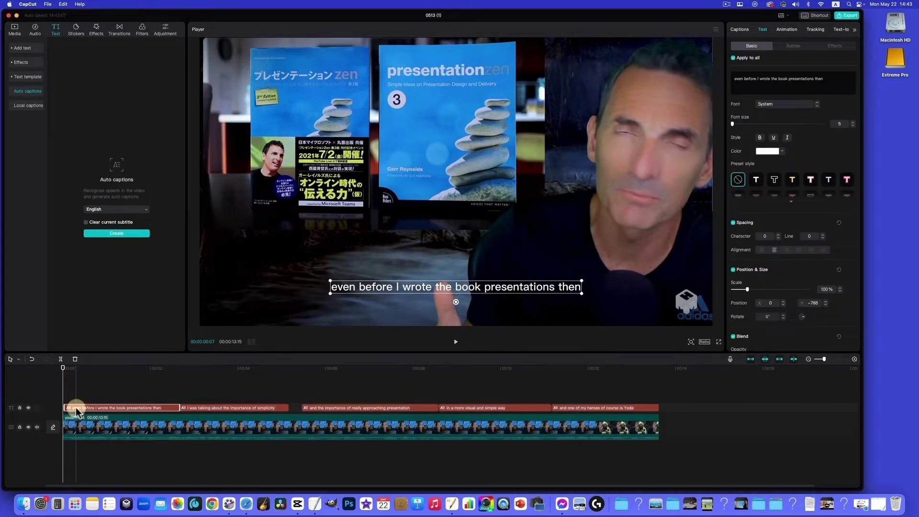
pyautogui.moveTo(76, 410); pyautogui.dragTo(141, 367)
pyautogui.click(141, 366)
pyautogui.press('Delete')
pyautogui.write('E')
# Correct the caption's ending to 'Presentation Zen,' and scrub through to check the captions.
pyautogui.click(490, 289)
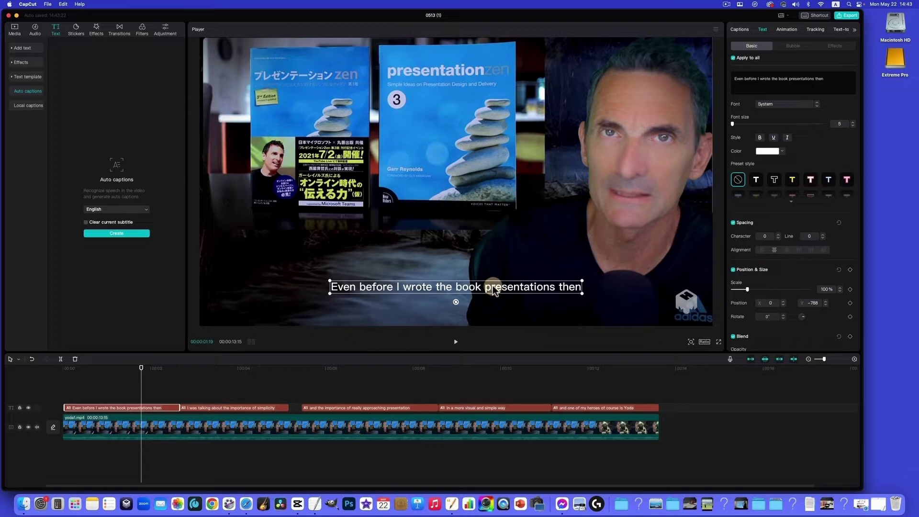
pyautogui.click(495, 287)
pyautogui.press('Delete')
pyautogui.write('P')
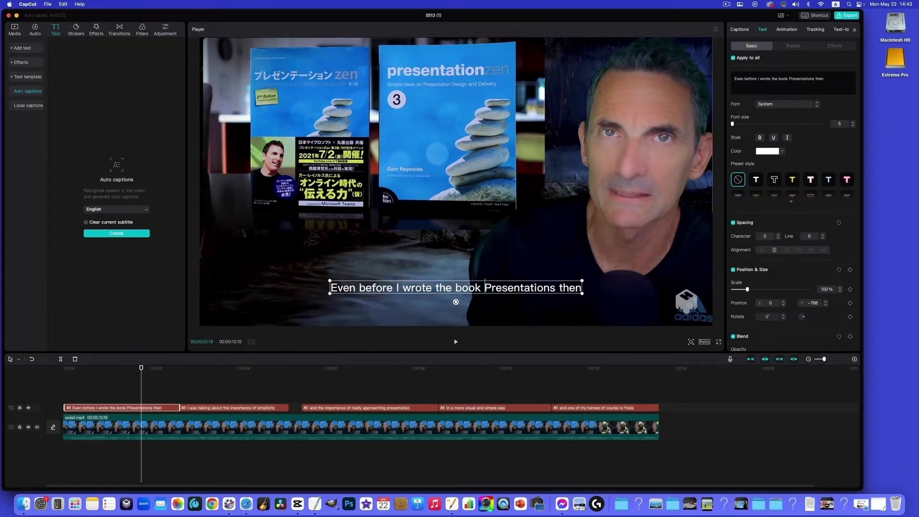
pyautogui.click(556, 287)
pyautogui.press('BackSpace')
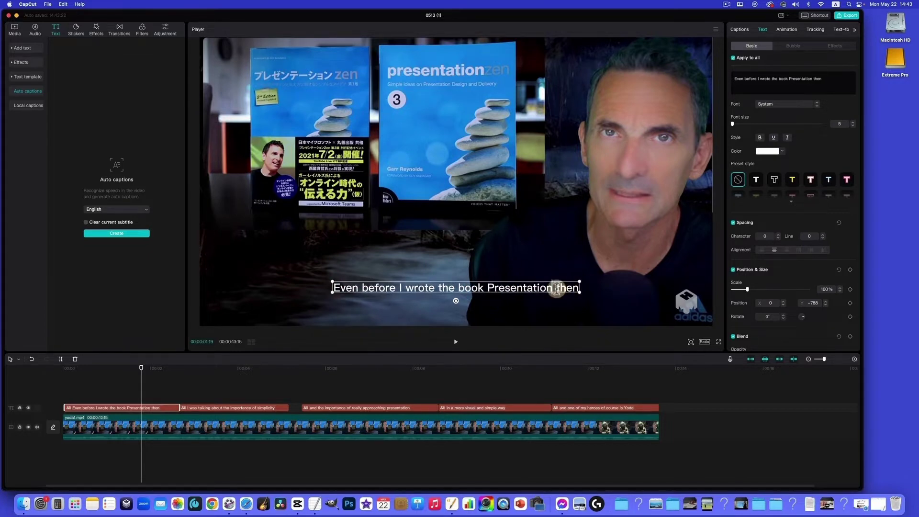
pyautogui.press('BackSpace')
pyautogui.press('BackSpace')
pyautogui.press('BackSpace')
pyautogui.press('BackSpace')
pyautogui.write('Zen,')
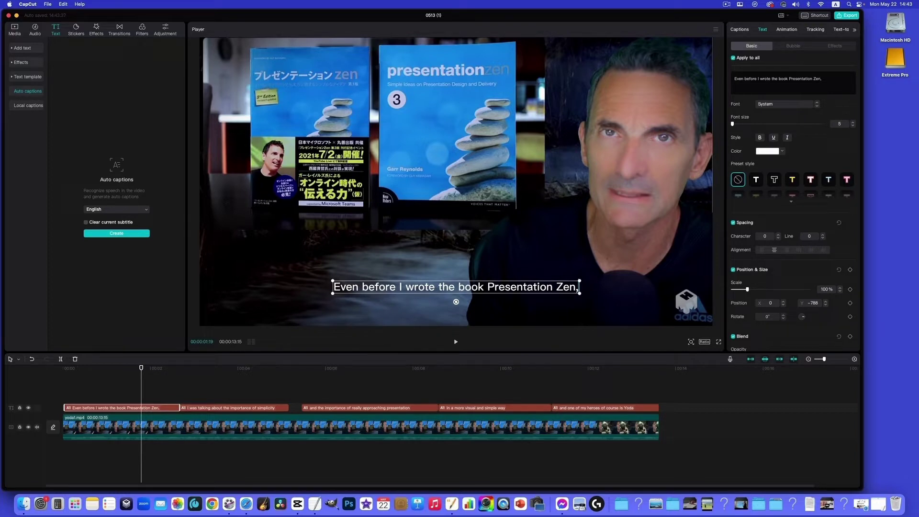
pyautogui.moveTo(141, 368); pyautogui.dragTo(616, 412)
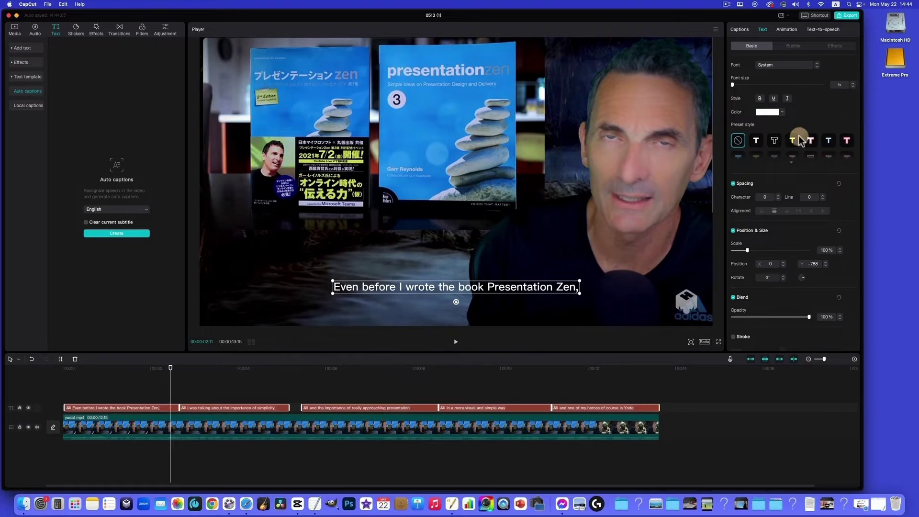
# Apply a gold outlined text effect preset to the captions.
pyautogui.click(834, 46)
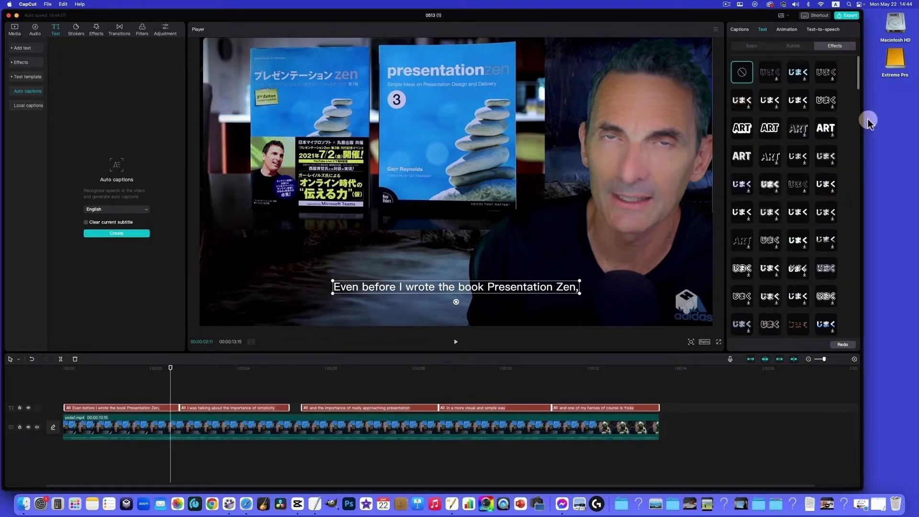
pyautogui.moveTo(858, 82); pyautogui.dragTo(855, 228)
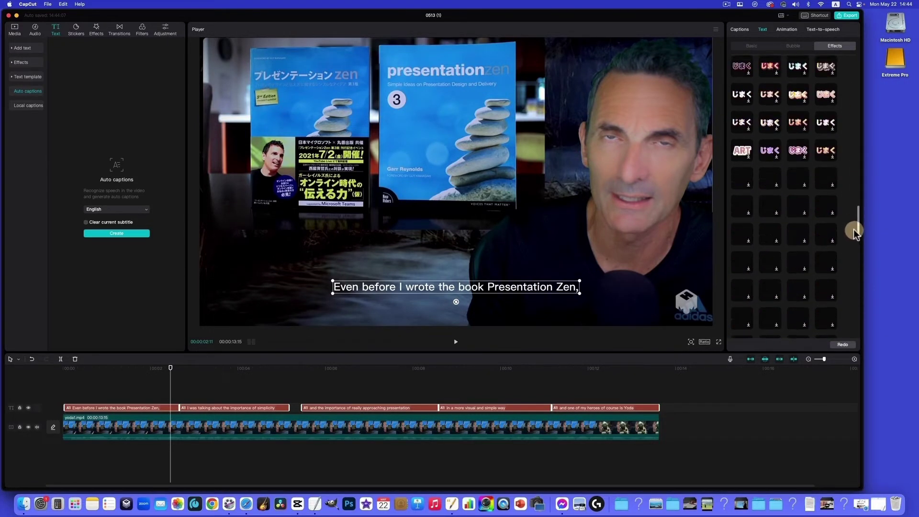
pyautogui.click(824, 271)
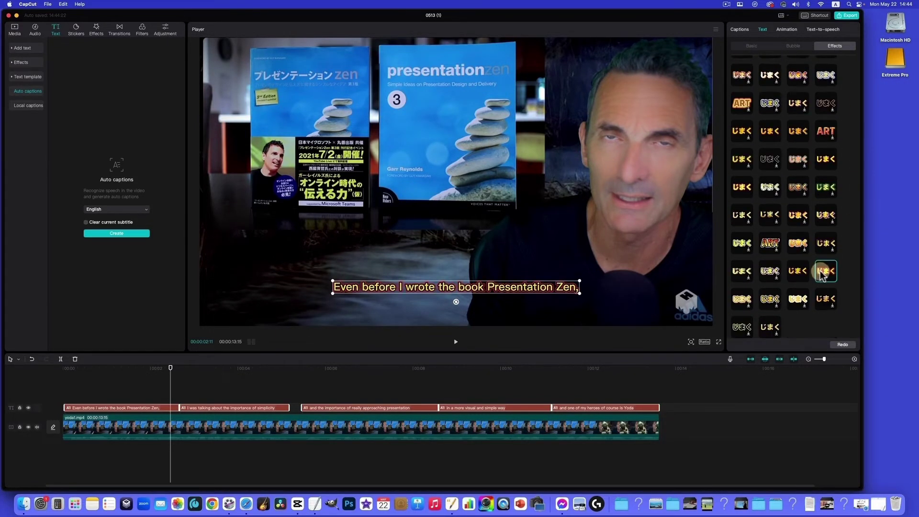
# Raise the caption font size to 7 and play the video to preview the styling.
pyautogui.click(760, 45)
pyautogui.click(853, 83)
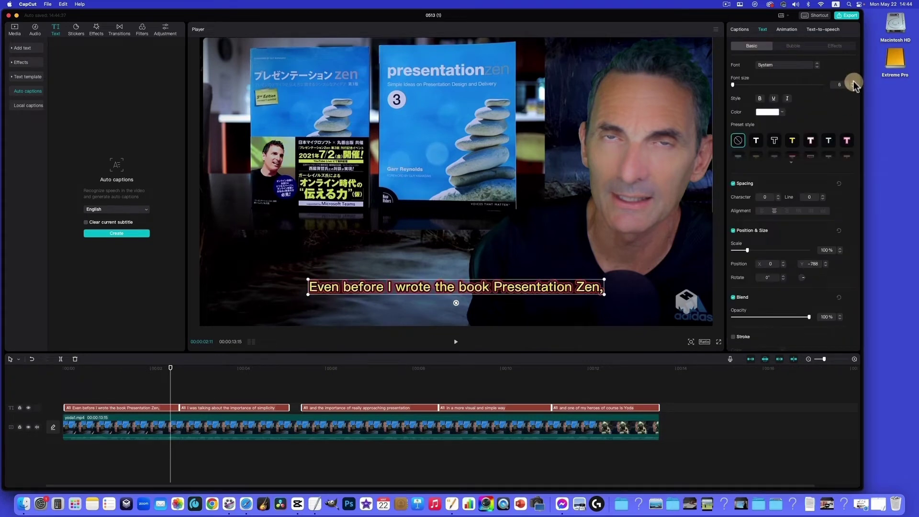
pyautogui.click(853, 83)
pyautogui.moveTo(412, 371)
pyautogui.mouseDown()
pyautogui.moveTo(416, 382)
pyautogui.moveTo(620, 381)
pyautogui.moveTo(399, 382)
pyautogui.mouseUp()
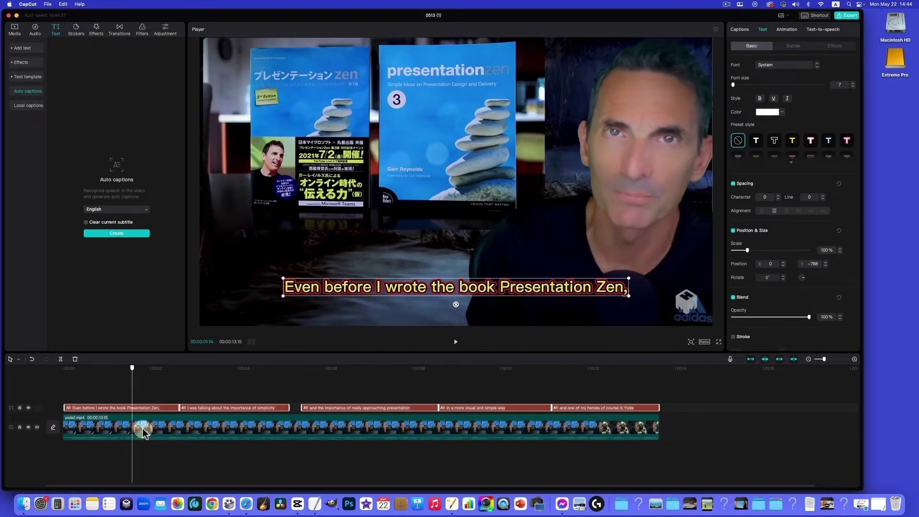
pyautogui.click(65, 424)
pyautogui.press('space')
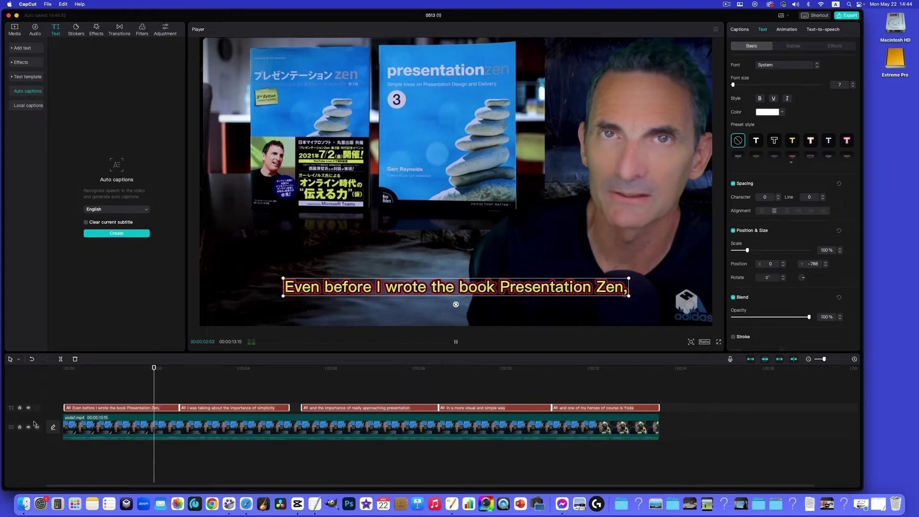
pyautogui.press('space')
pyautogui.moveTo(176, 369); pyautogui.dragTo(42, 377)
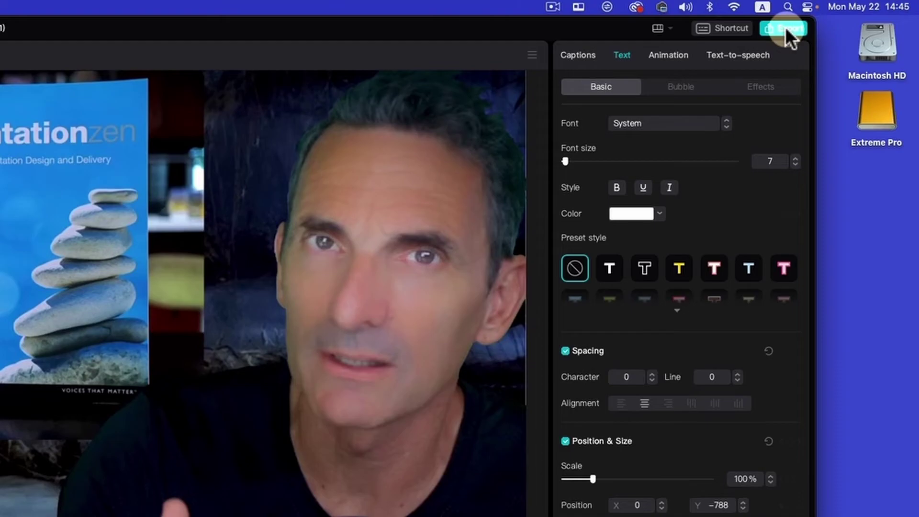
# Export only the captions, without video, as the SRT file 0513 (1).srt.
pyautogui.click(786, 29)
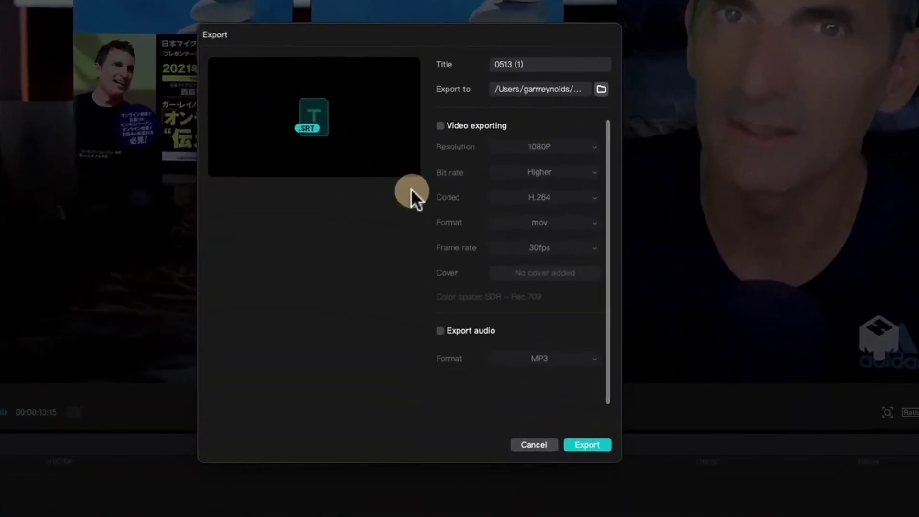
pyautogui.click(459, 187)
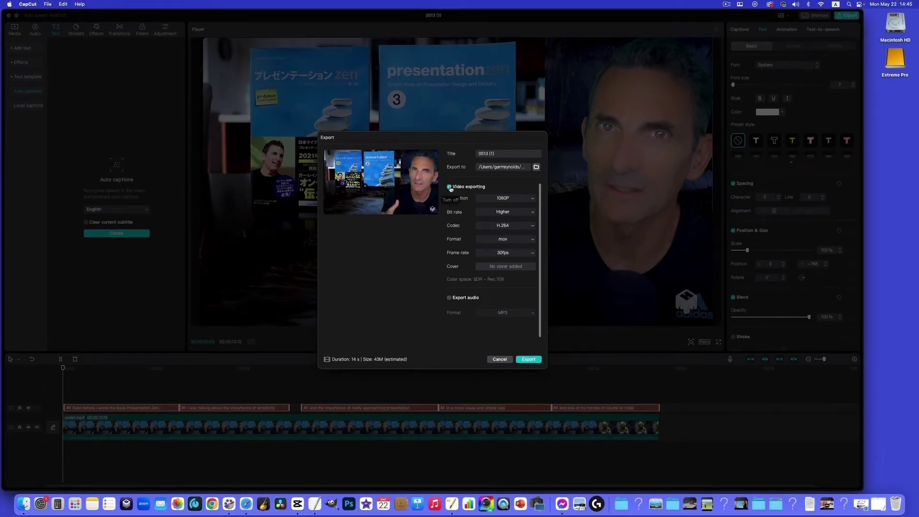
pyautogui.click(449, 188)
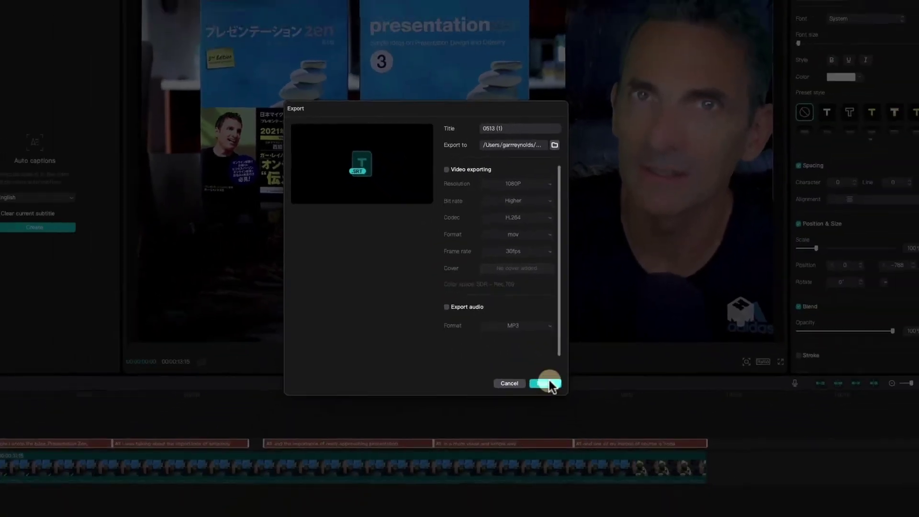
pyautogui.click(604, 470)
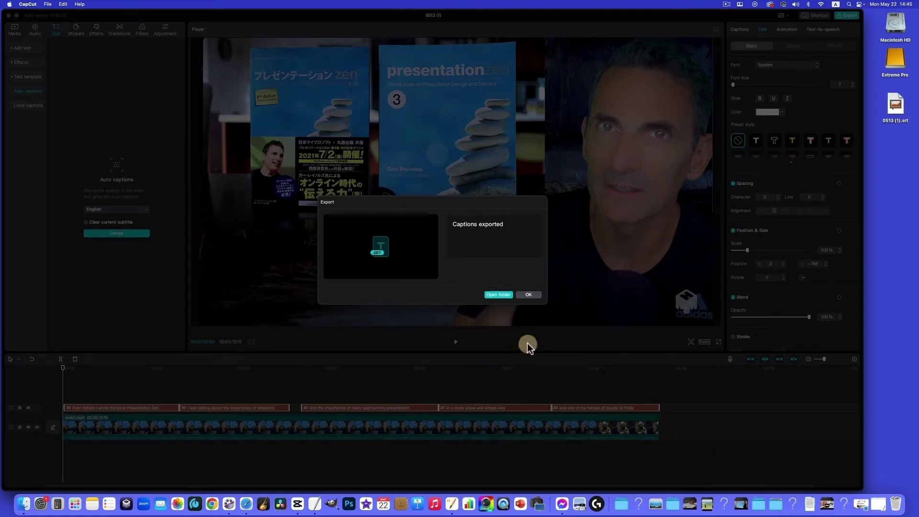
pyautogui.click(531, 294)
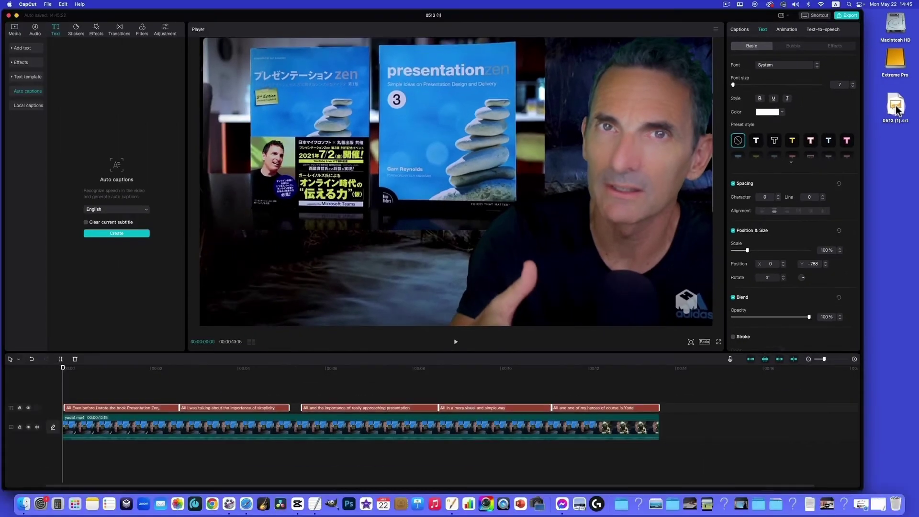
# Open 0513 (1).srt in TextEdit, enlarge the window and select all its text.
pyautogui.moveTo(888, 93); pyautogui.dragTo(316, 508)
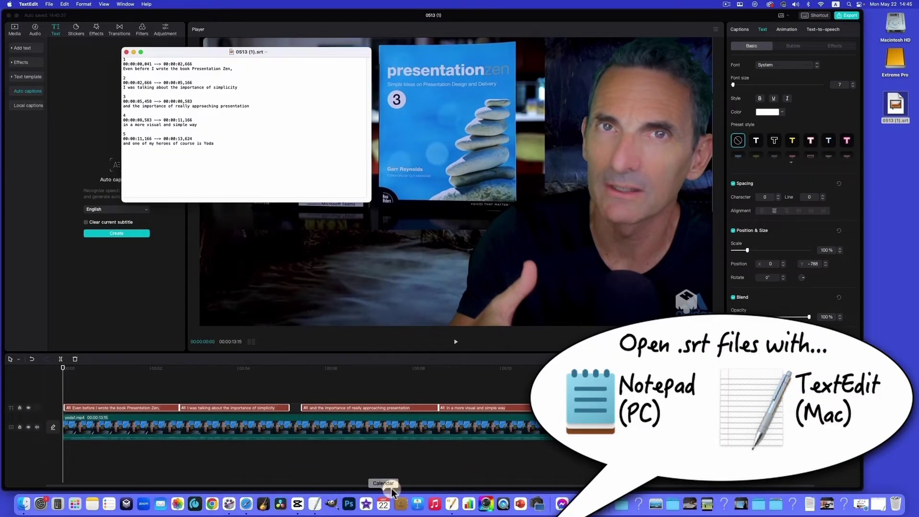
pyautogui.moveTo(370, 201); pyautogui.dragTo(380, 248)
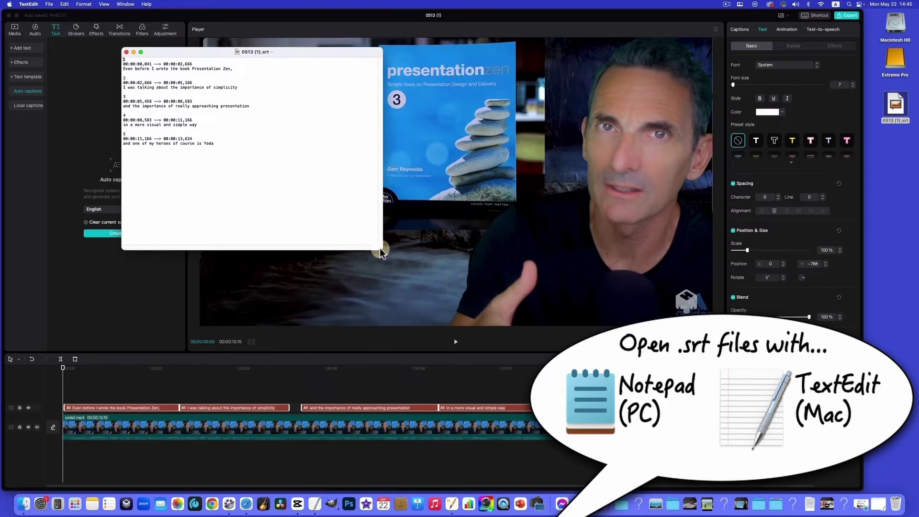
pyautogui.moveTo(219, 144); pyautogui.dragTo(98, 53)
pyautogui.press('super+c')
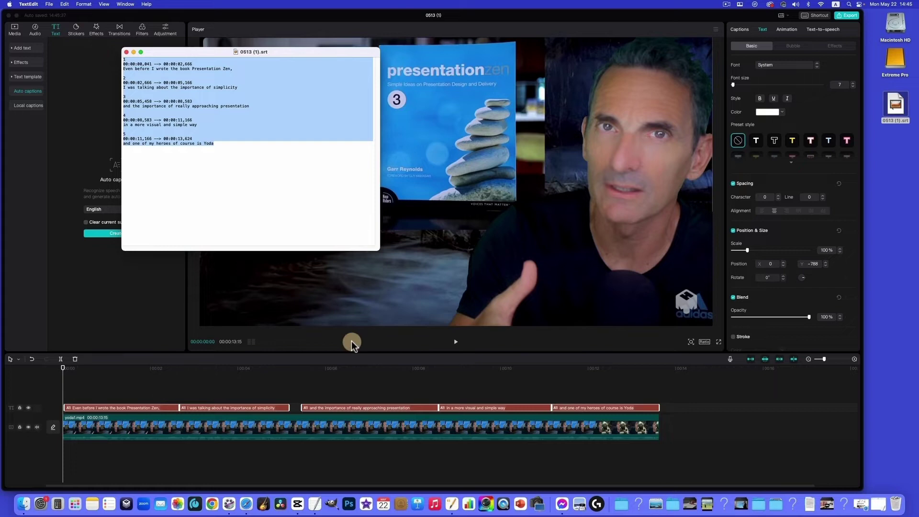
# Paste the subtitles into DeepL, copy the Japanese translation, and select all text in the subtitle file.
pyautogui.click(246, 504)
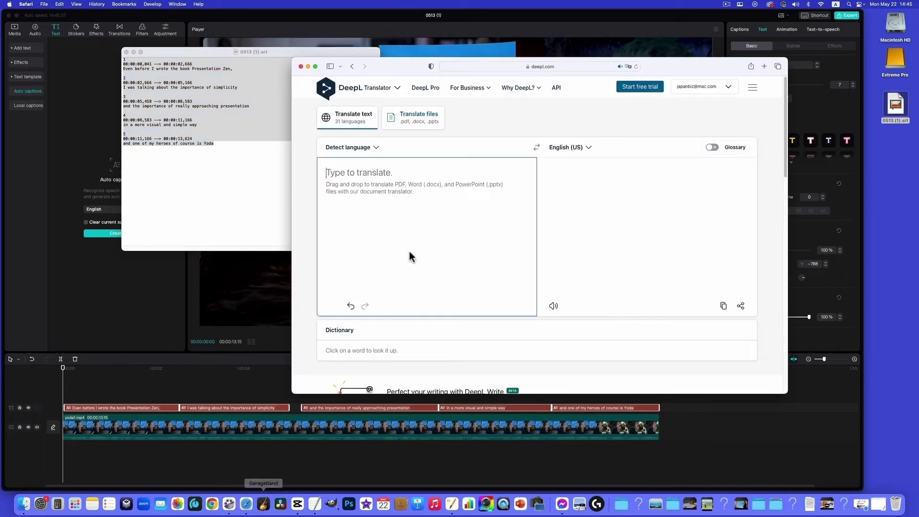
pyautogui.press('super+v')
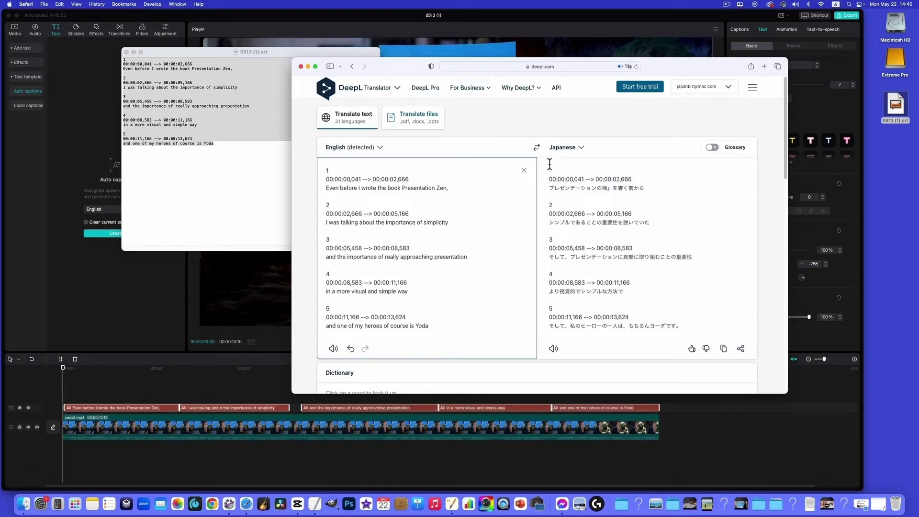
pyautogui.moveTo(551, 171); pyautogui.dragTo(689, 329)
pyautogui.press('super+c')
pyautogui.click(689, 329)
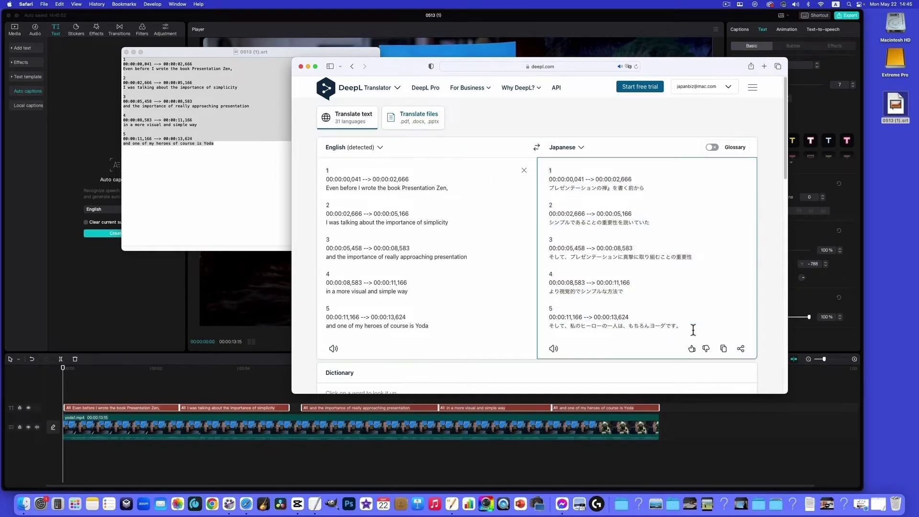
pyautogui.click(290, 235)
pyautogui.press('super+a')
# Paste the Japanese translation over the English text, change 禅 to ZE, and close the file.
pyautogui.press('super+v')
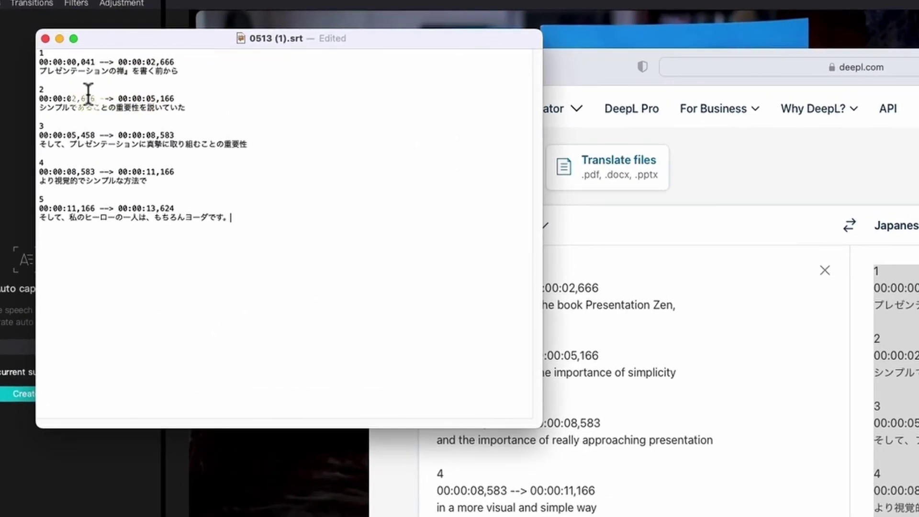
pyautogui.doubleClick(124, 70)
pyautogui.write('ZEN')
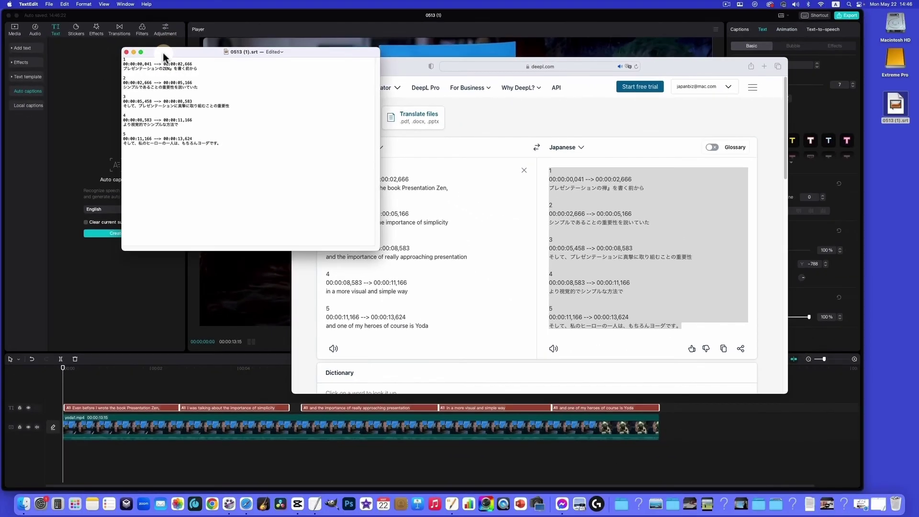
pyautogui.click(127, 51)
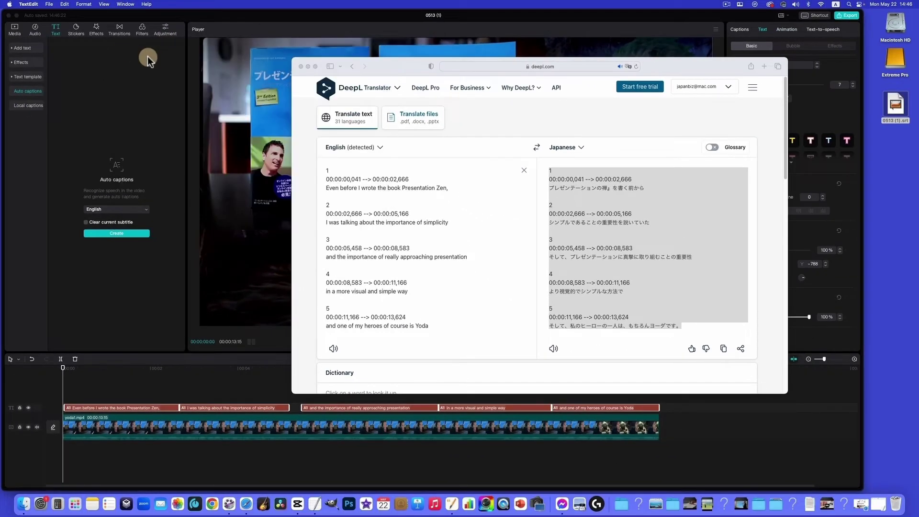
# Close DeepL, add 0513 (1).srt to the timeline, hide the English captions and preview.
pyautogui.click(300, 66)
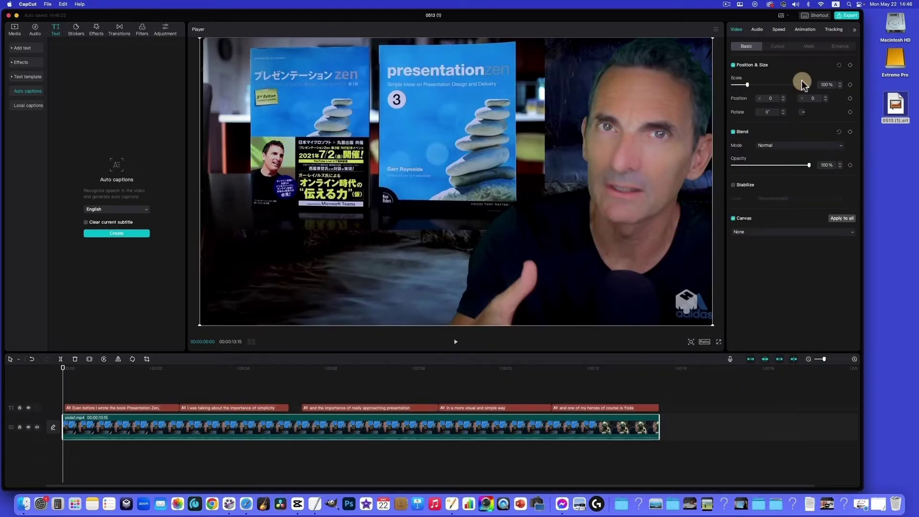
pyautogui.click(894, 88)
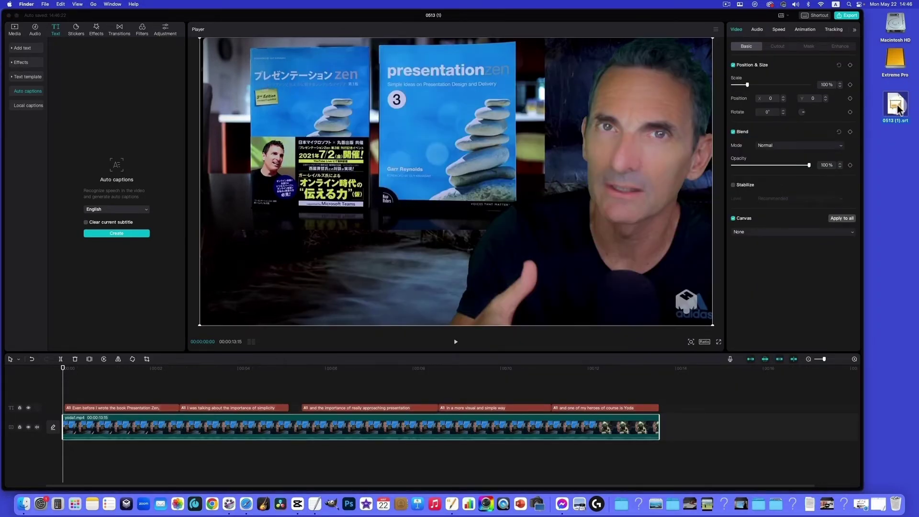
pyautogui.moveTo(898, 109); pyautogui.dragTo(65, 388)
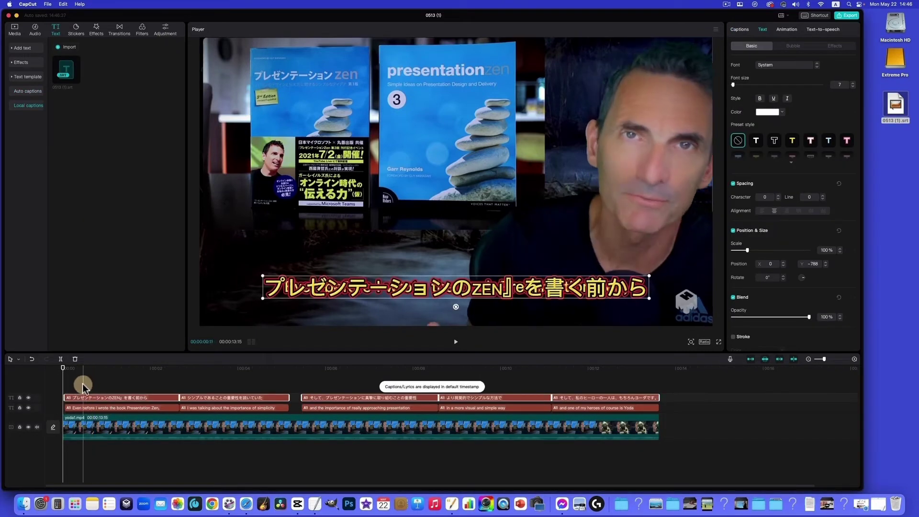
pyautogui.click(28, 408)
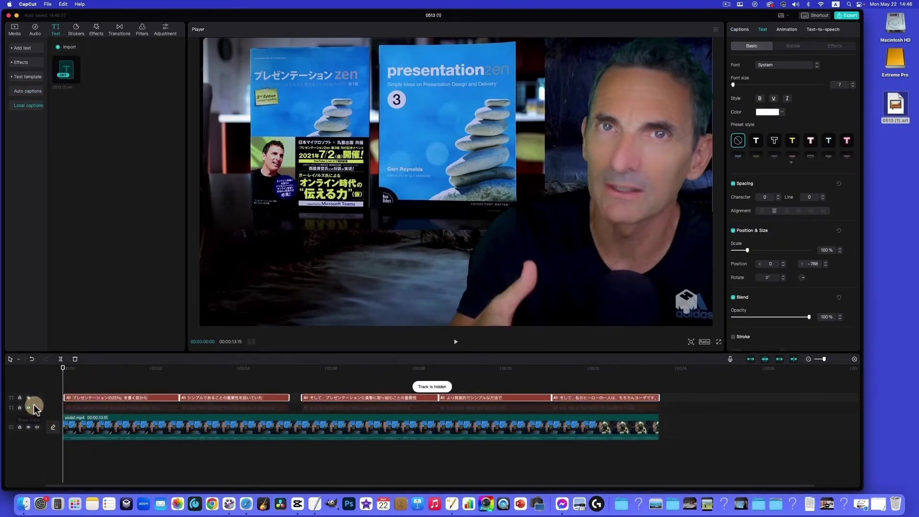
pyautogui.click(75, 368)
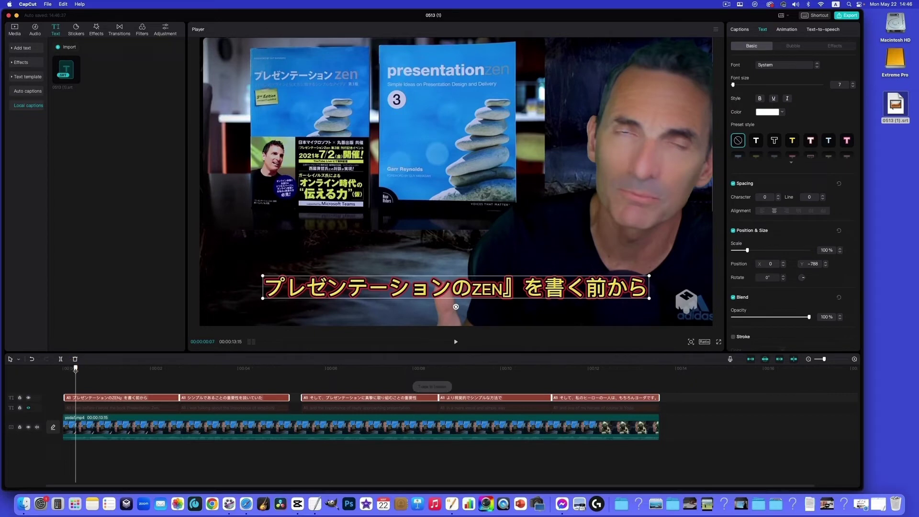
pyautogui.moveTo(75, 369); pyautogui.dragTo(340, 398)
# Break the last Japanese caption onto two lines after は、.
pyautogui.moveTo(327, 367); pyautogui.dragTo(581, 383)
pyautogui.click(571, 289)
pyautogui.click(562, 280)
pyautogui.press('Return')
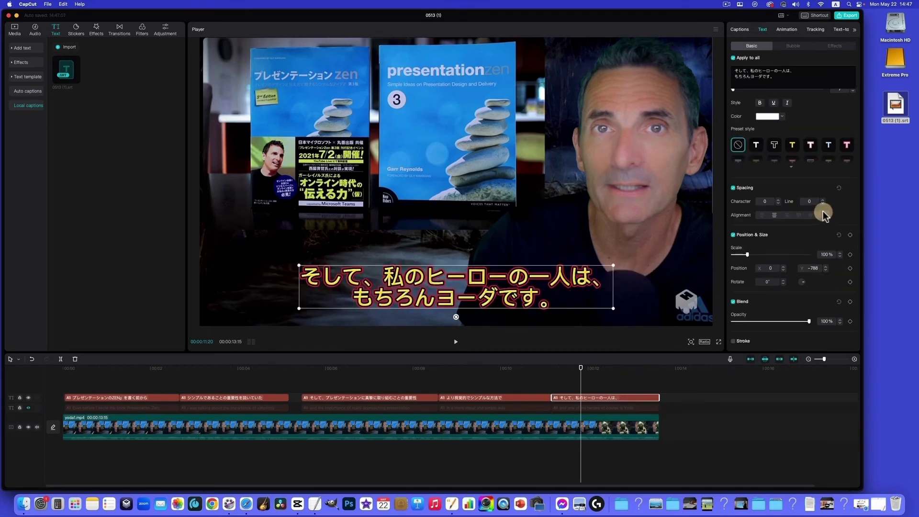
# Lower the caption line spacing to 3.
pyautogui.click(823, 204)
pyautogui.click(823, 204)
pyautogui.click(823, 204)
pyautogui.click(824, 204)
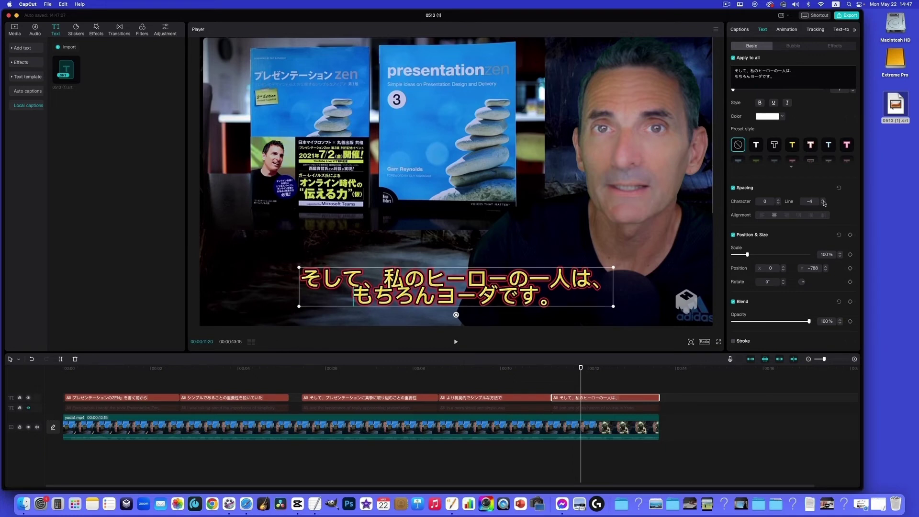
pyautogui.click(823, 204)
pyautogui.moveTo(253, 411); pyautogui.dragTo(38, 415)
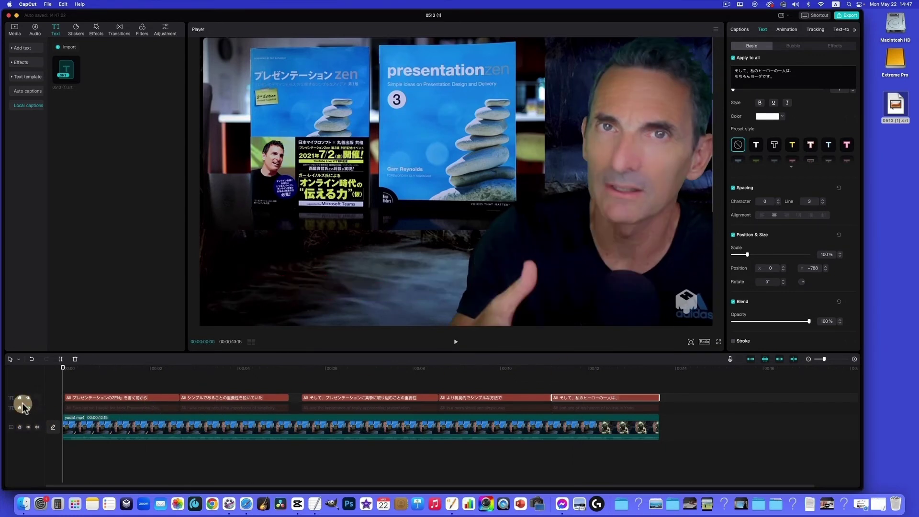
# Swap caption tracks from Japanese to English and scrub to preview 'I was talking about the importance of simplicity'.
pyautogui.click(28, 398)
pyautogui.click(28, 407)
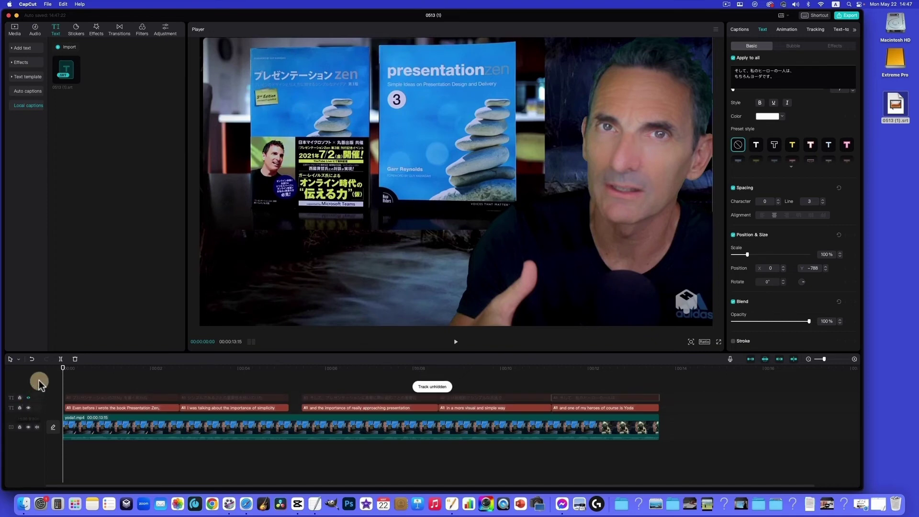
pyautogui.moveTo(61, 371); pyautogui.dragTo(299, 379)
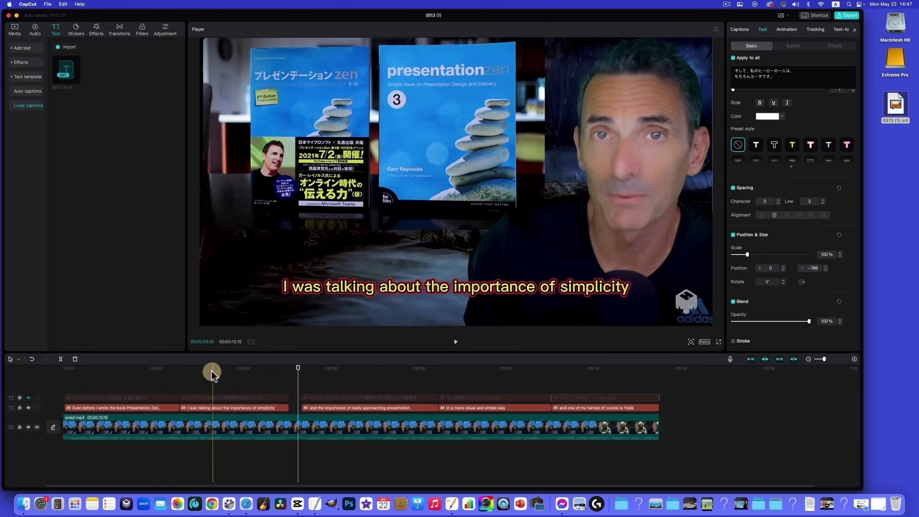